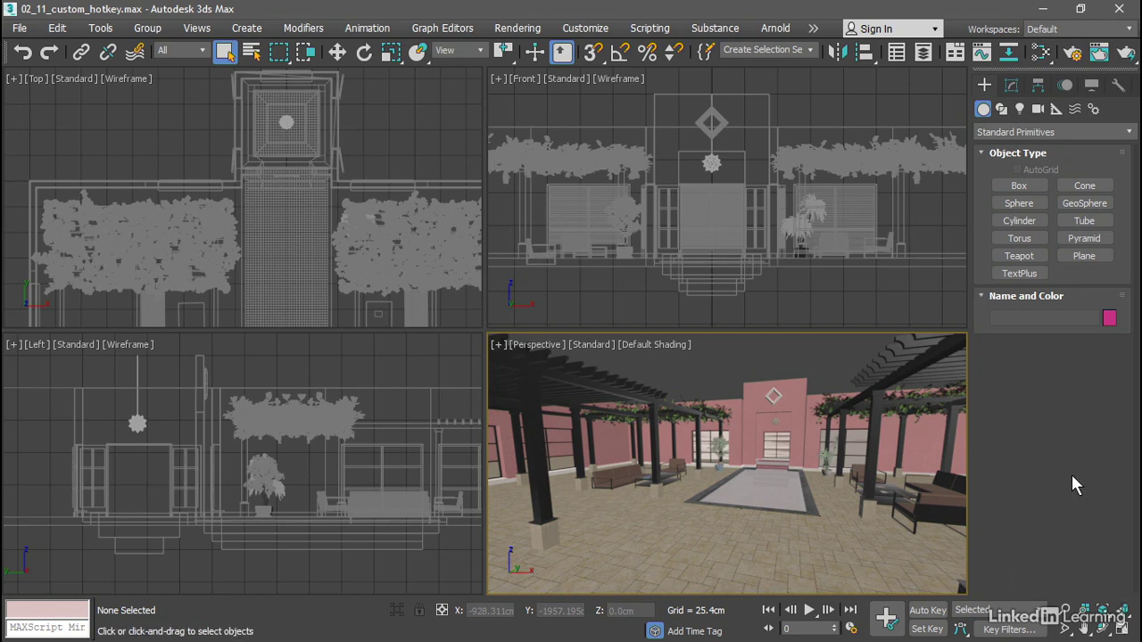
Select the potted house plant left of the pool, frame it in all viewports, and fit the whole scene with Zoom Extents All
left_click(719, 446)
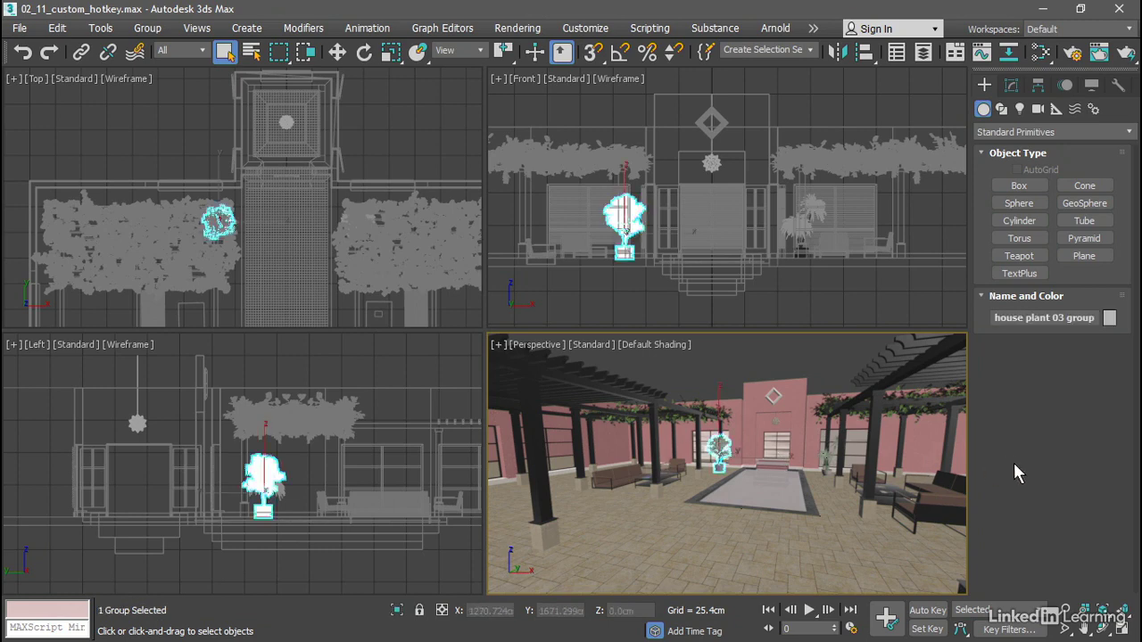
left_click(1124, 619)
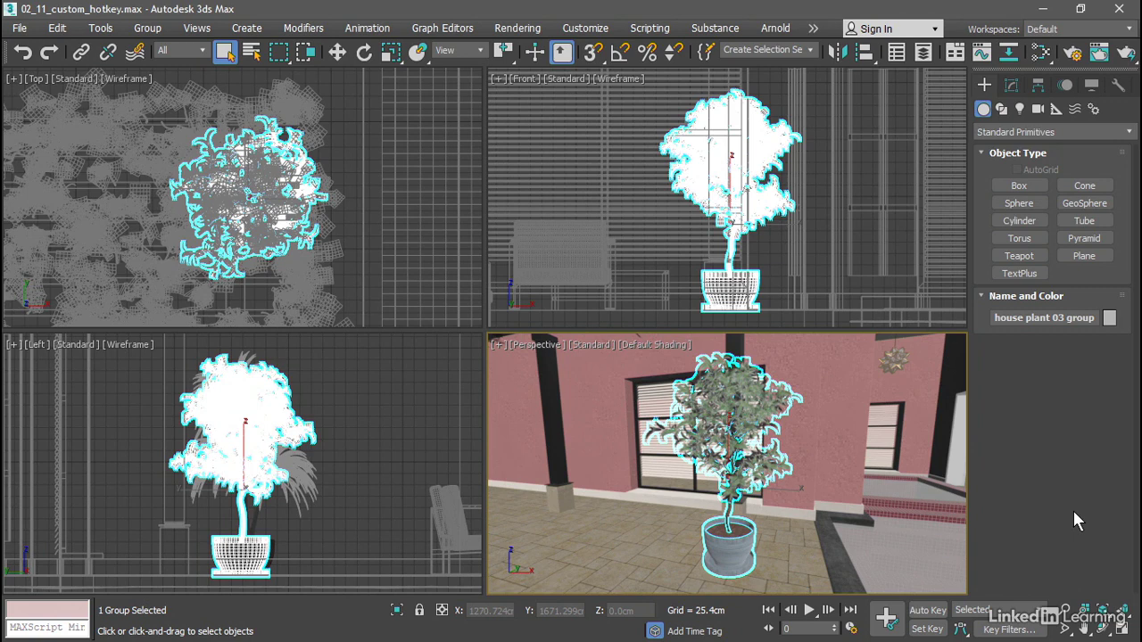
left_click(1125, 617)
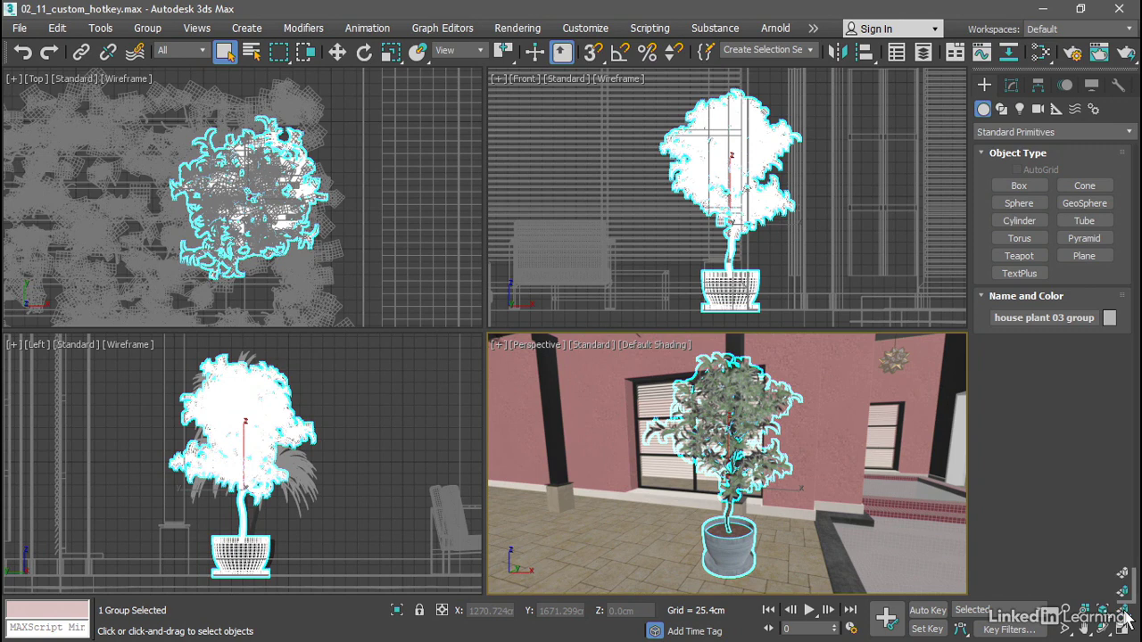
left_click_drag(1125, 618, 1125, 578)
left_click_drag(1126, 578, 1126, 578)
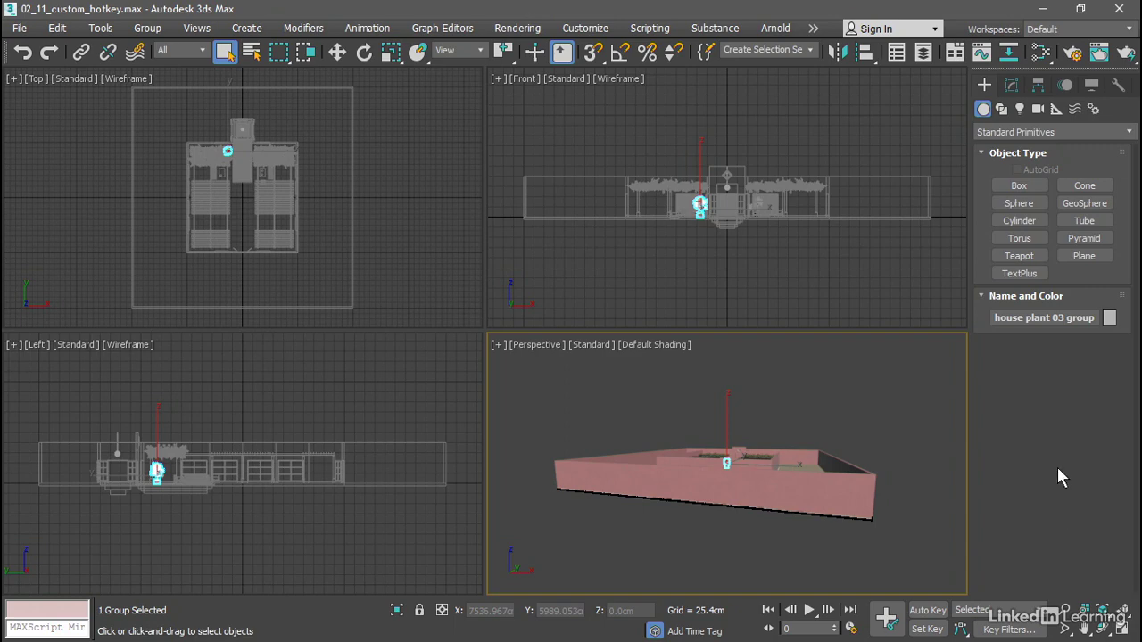
Frame the selected house plant in all viewports again with Zoom Extents All Selected
left_click(1122, 610)
left_click(1121, 594)
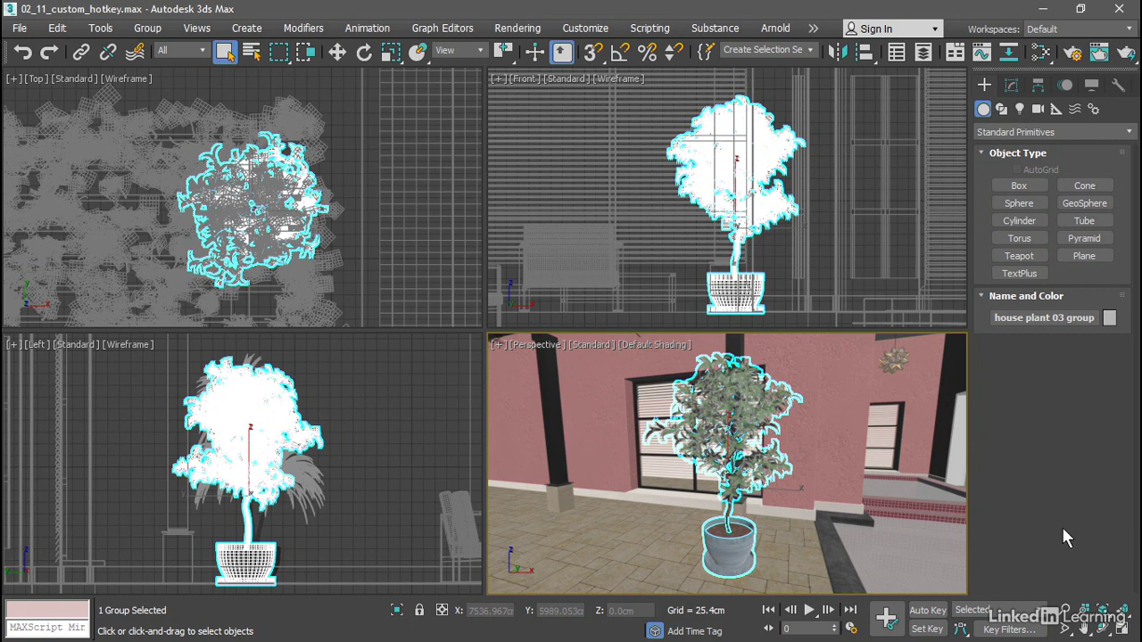
Clear the selection and fit the entire scene in all viewports with Zoom Extents All Selected
left_click(416, 429)
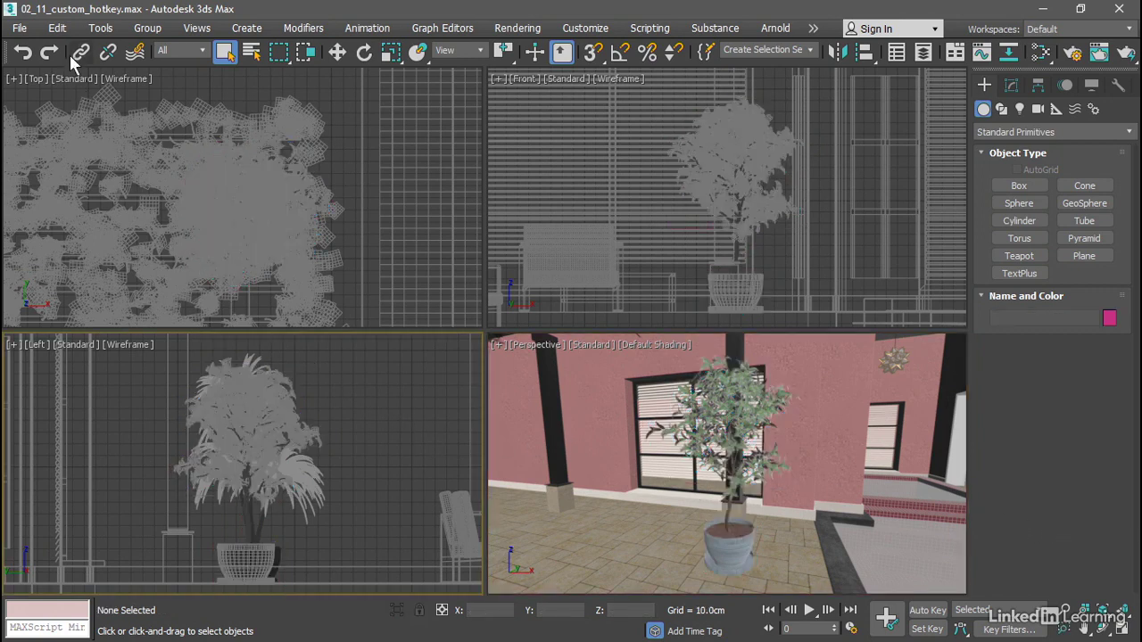
left_click(57, 29)
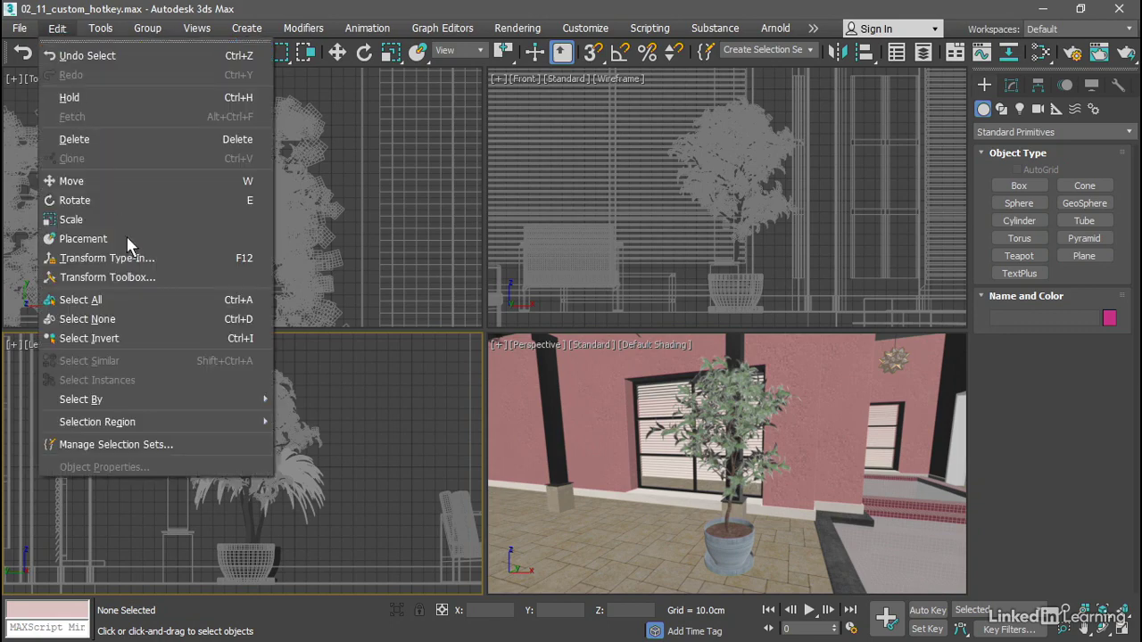
left_click(231, 322)
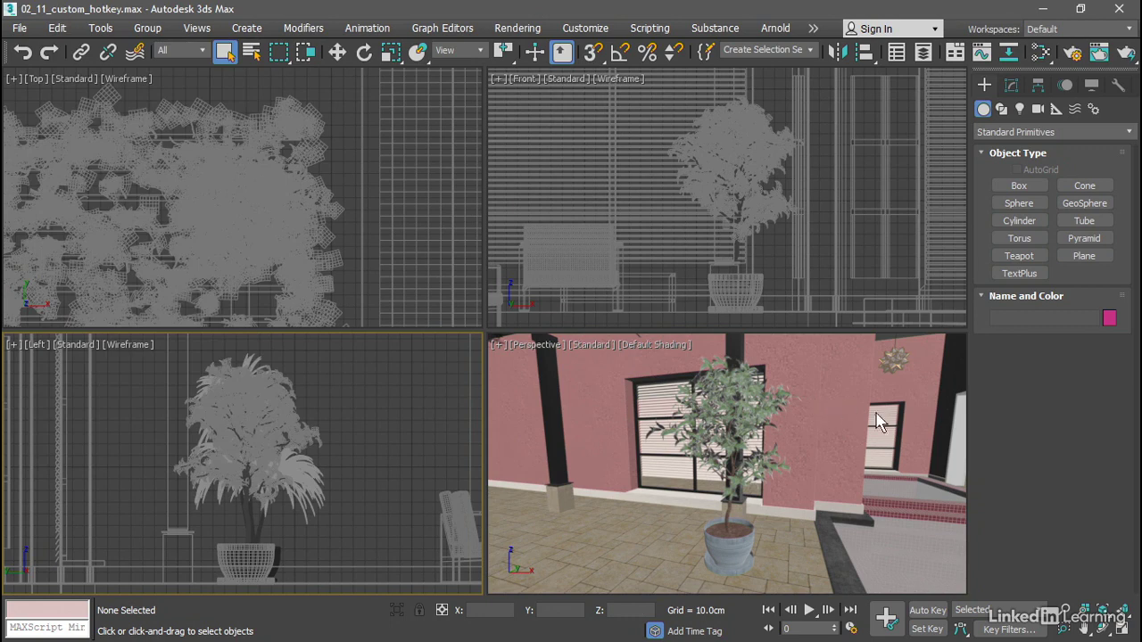
left_click(1125, 615)
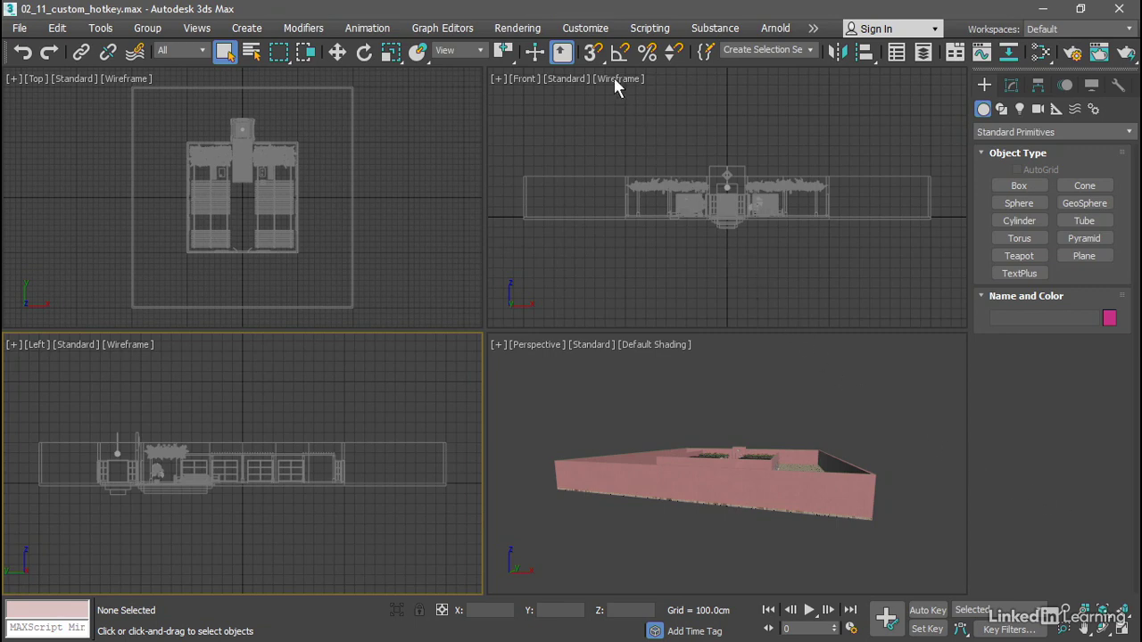
In the Hotkey Editor, search the actions for "zoom" and remove the Ctrl+Shift+Z hotkey from Zoom Extents All
left_click(585, 27)
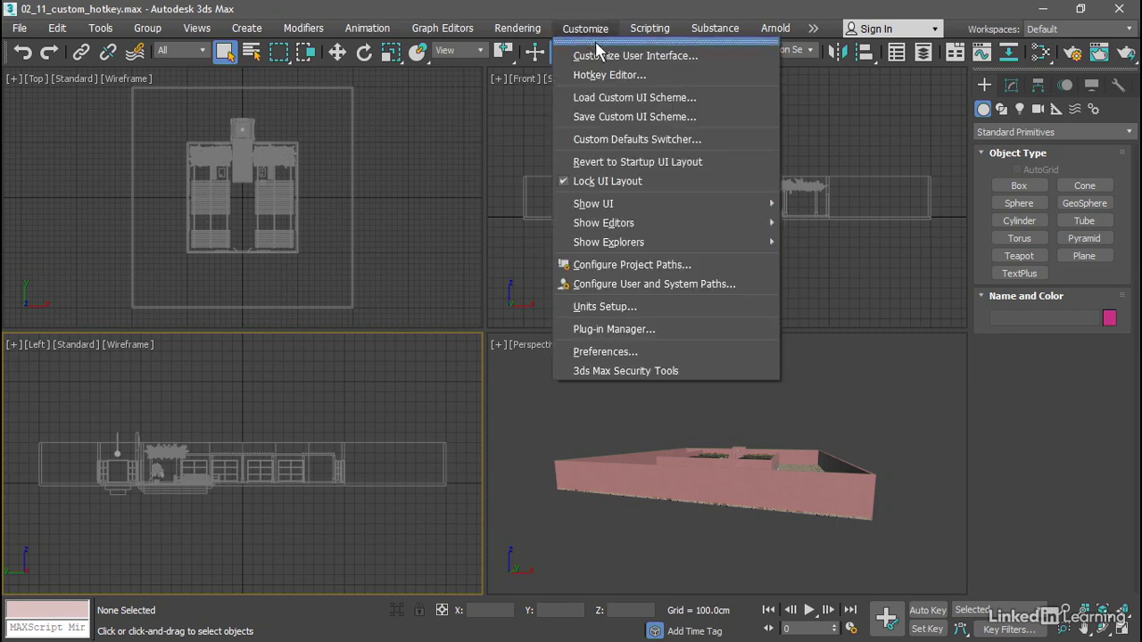
left_click(673, 79)
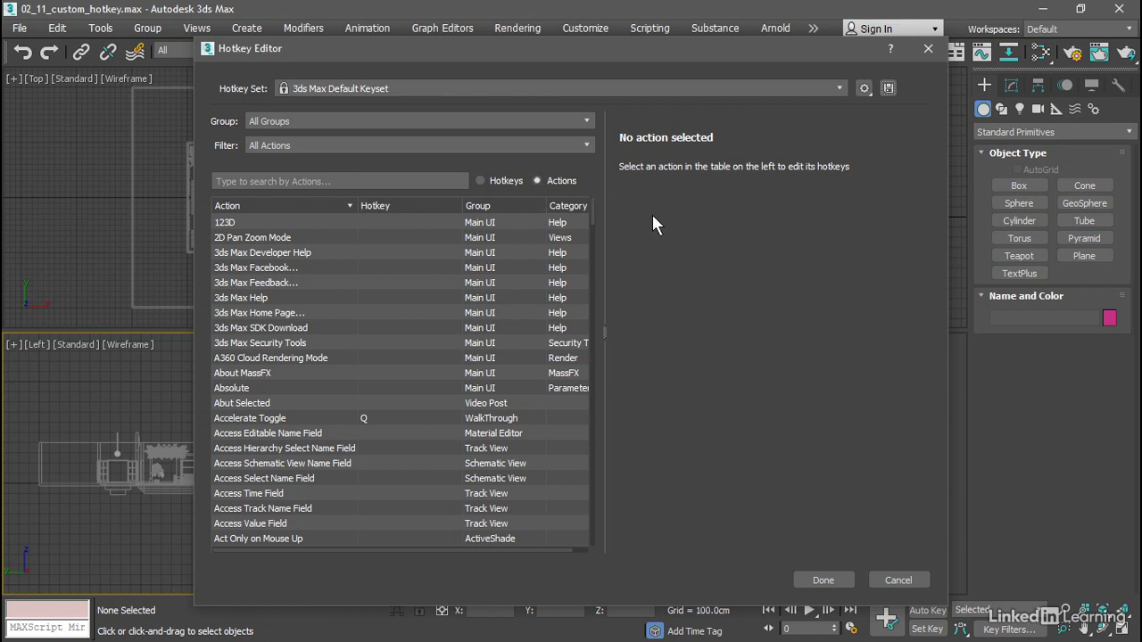
left_click(380, 180)
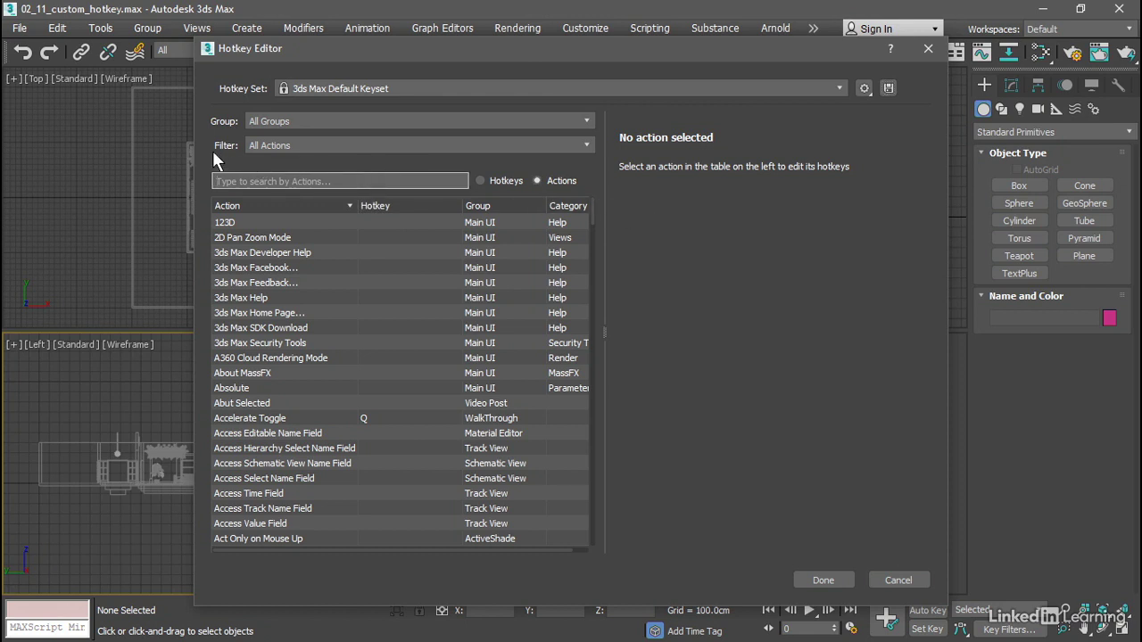
type("zoom")
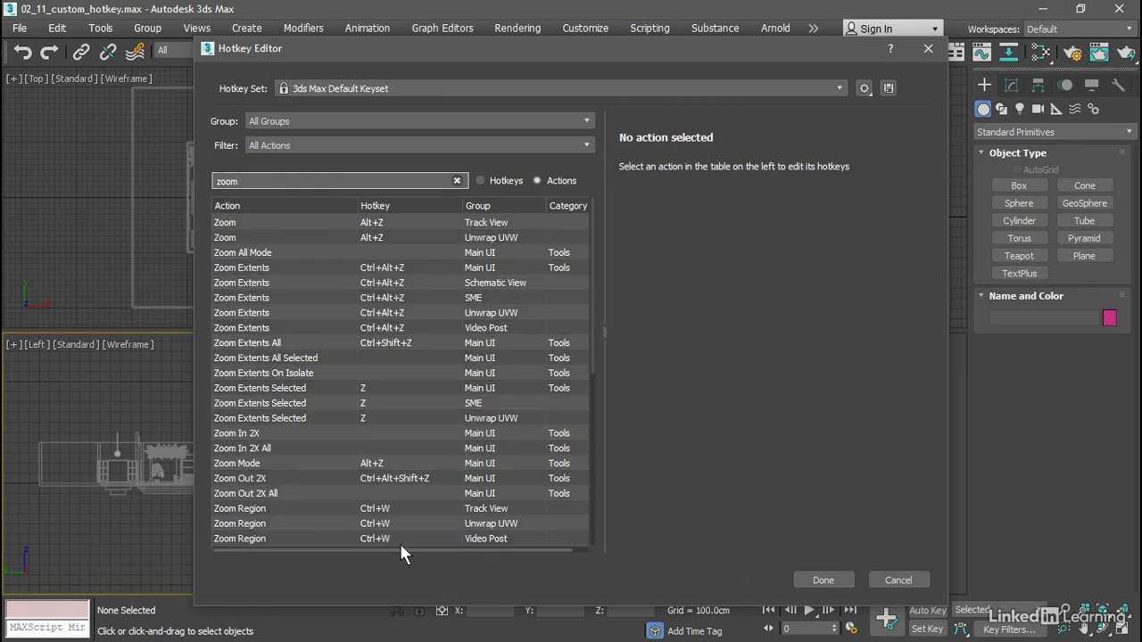
left_click(310, 344)
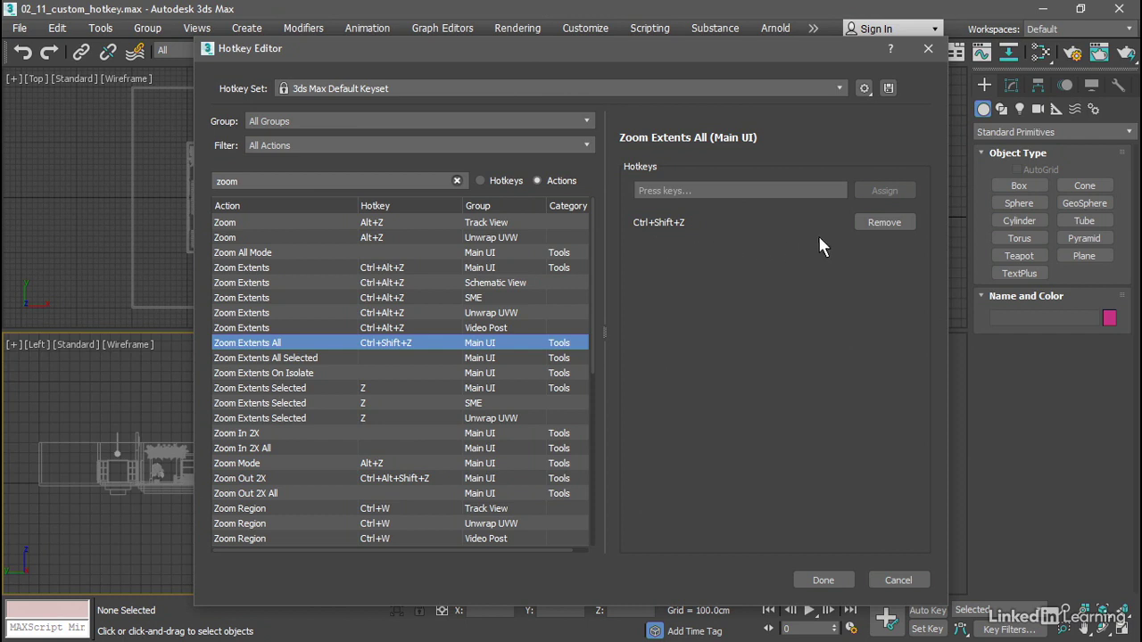
left_click(903, 223)
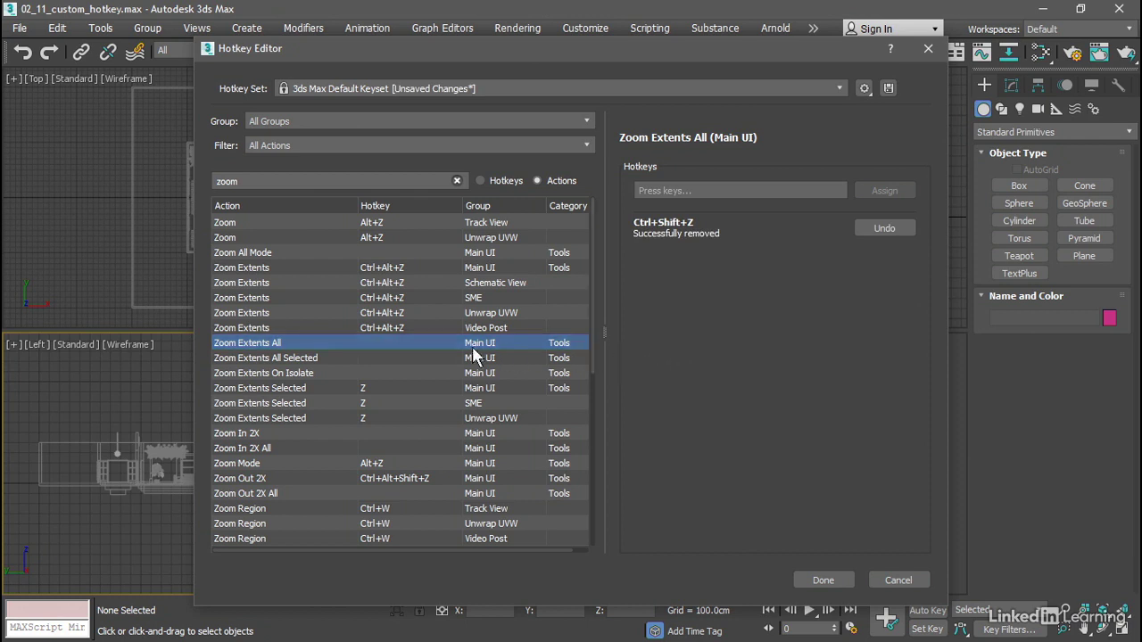
Assign the hotkey Ctrl+Shift+Z to the Zoom Extents All Selected action
left_click(322, 359)
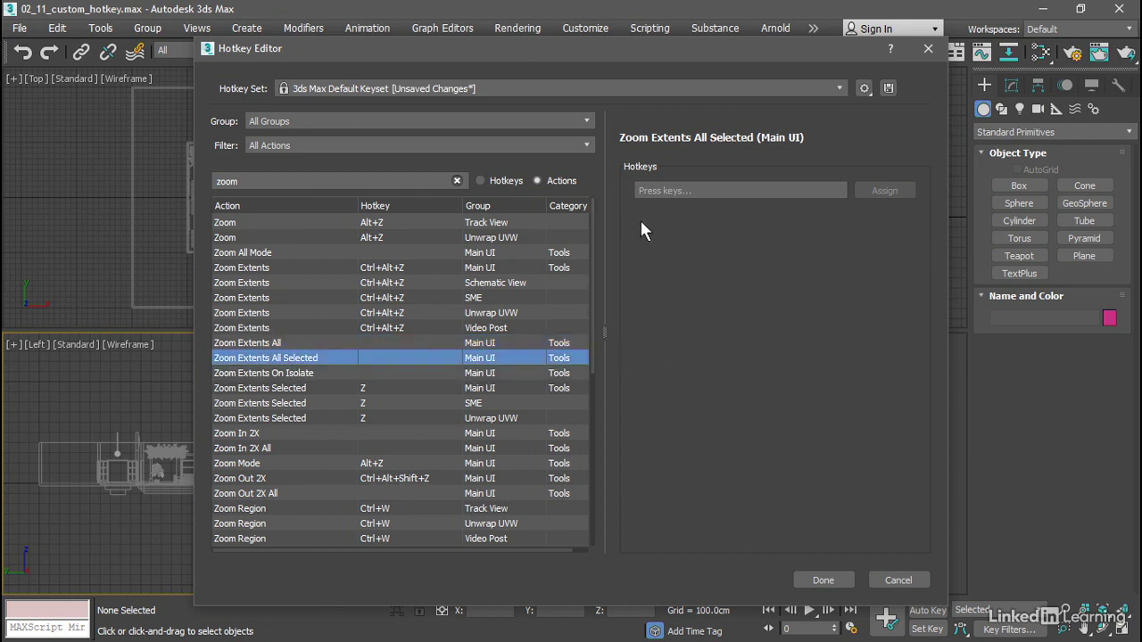
left_click(651, 194)
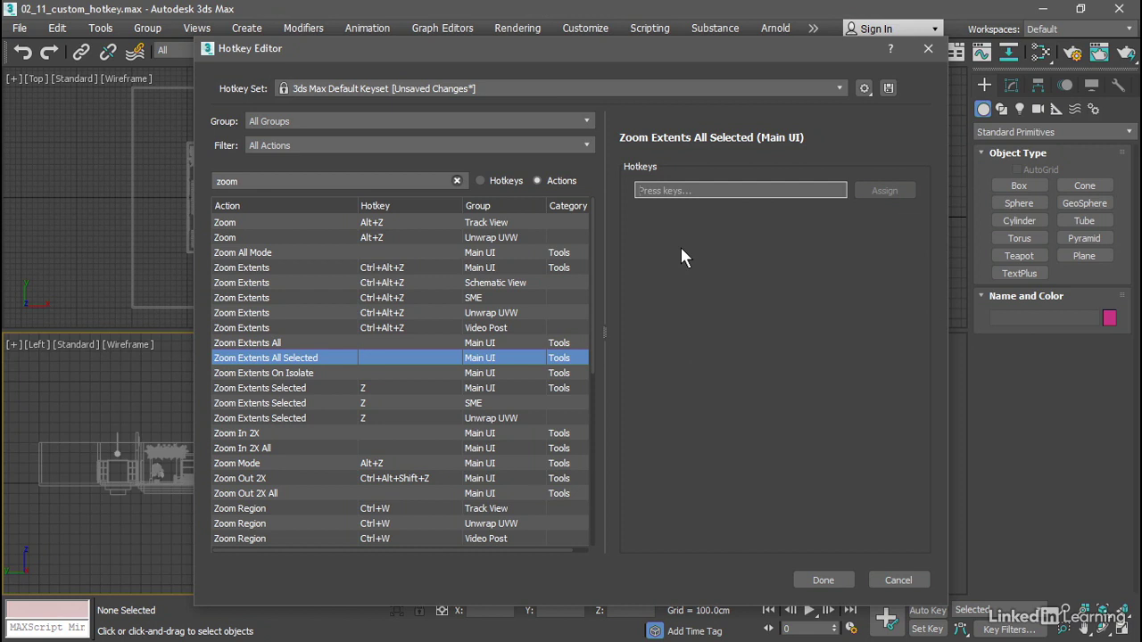
key("shift")
key("ctrl")
key("ctrl+shift+z")
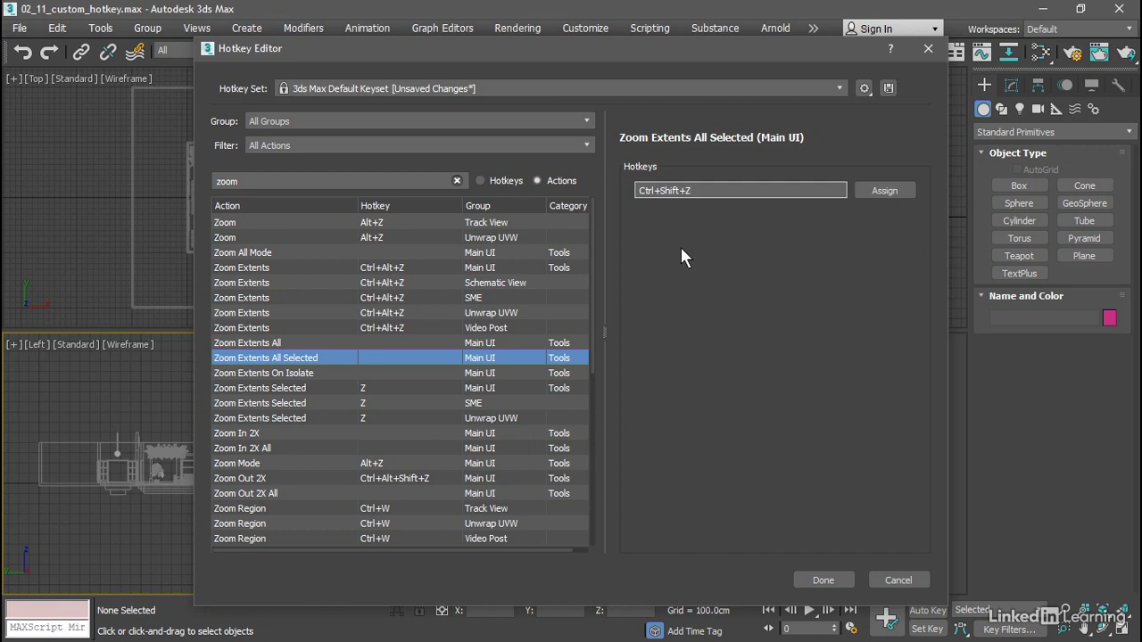
left_click(863, 191)
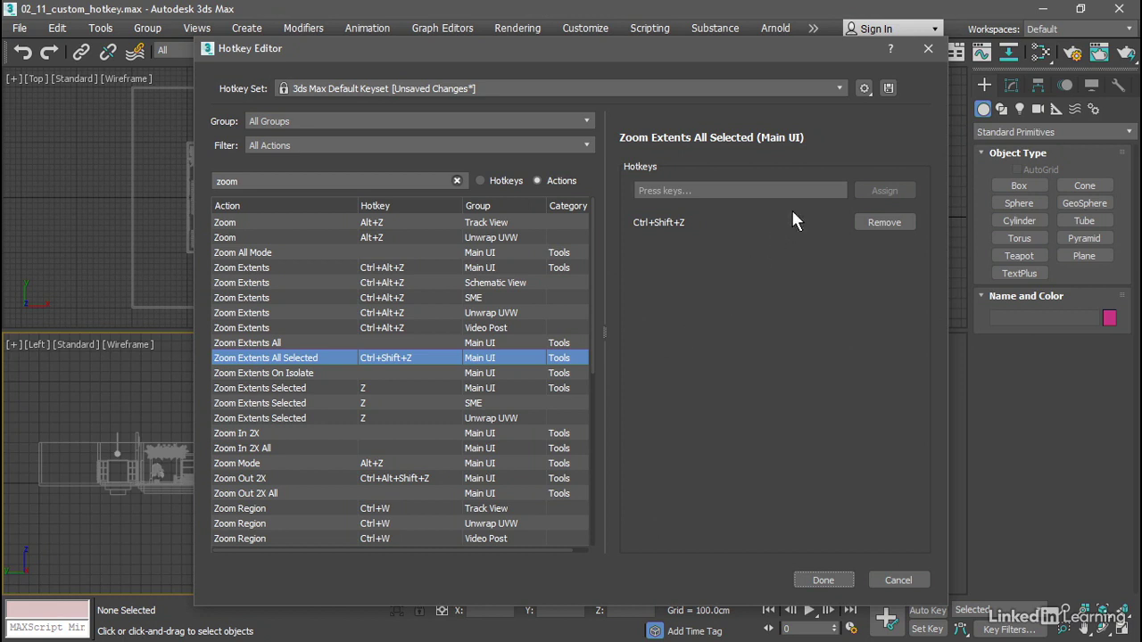
Save the hotkey set as custom_hotkeys and close the Hotkey Editor
left_click(865, 88)
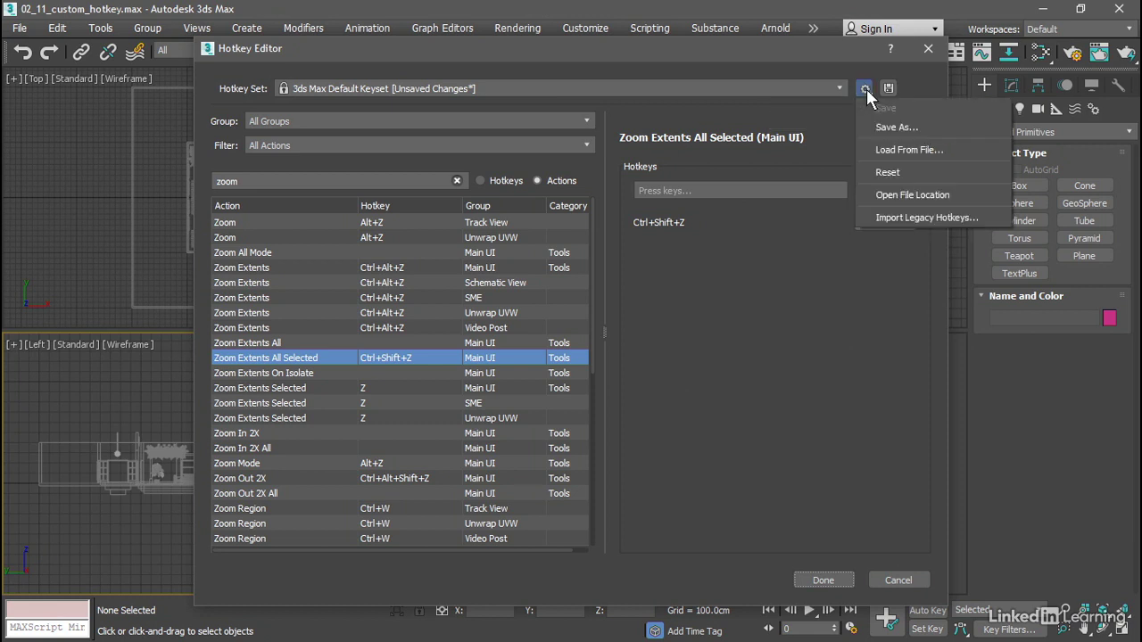
left_click(925, 127)
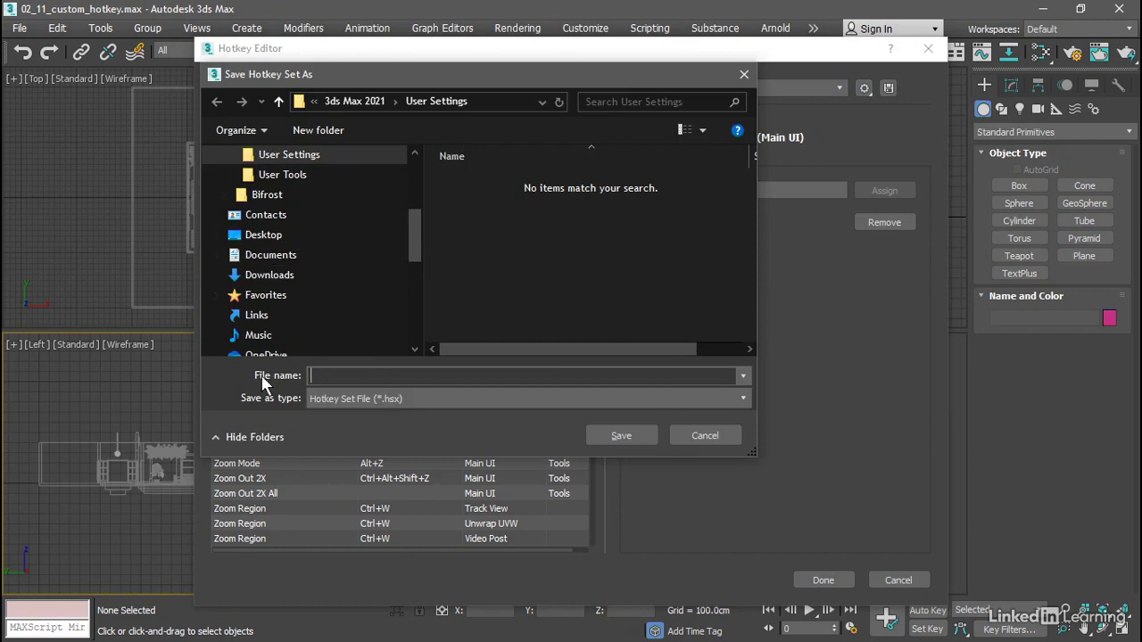
type("custom_hotkeys")
left_click(606, 435)
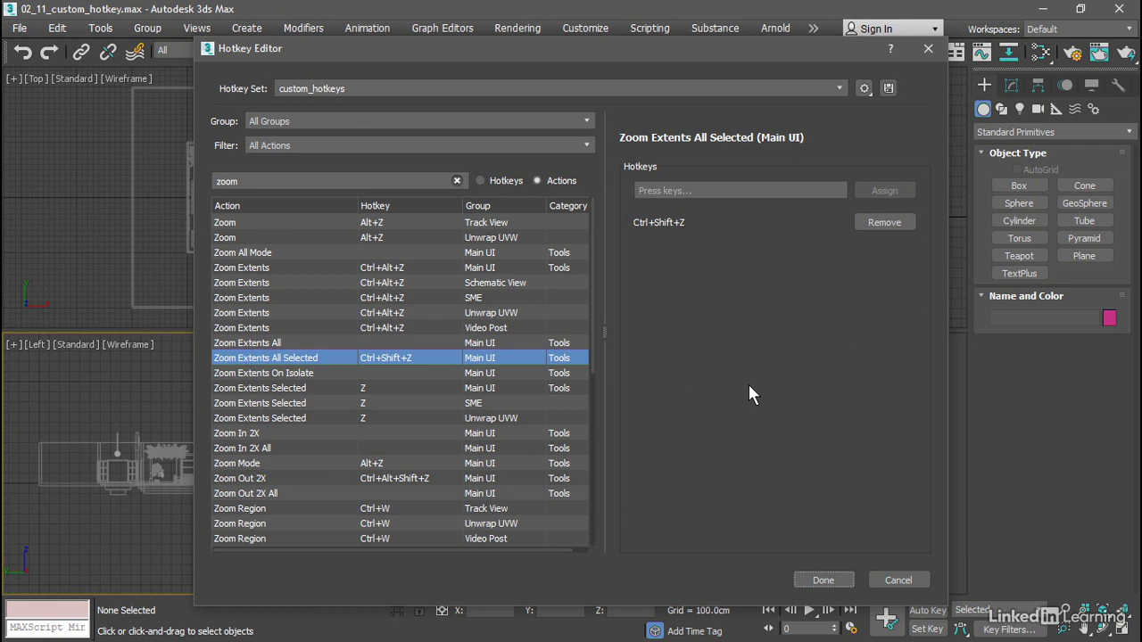
left_click(822, 581)
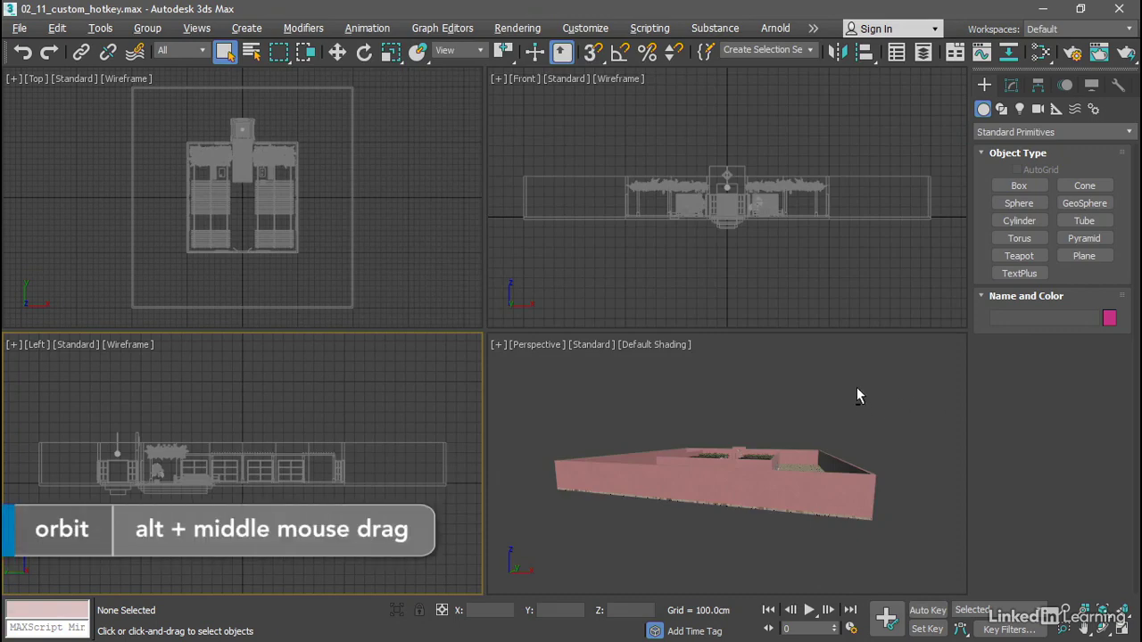
Test the custom Zoom Extents All Selected hotkey by selecting the house plant beside the pool and framing it in all viewports
middle_click_drag(856, 393, 858, 438, "alt")
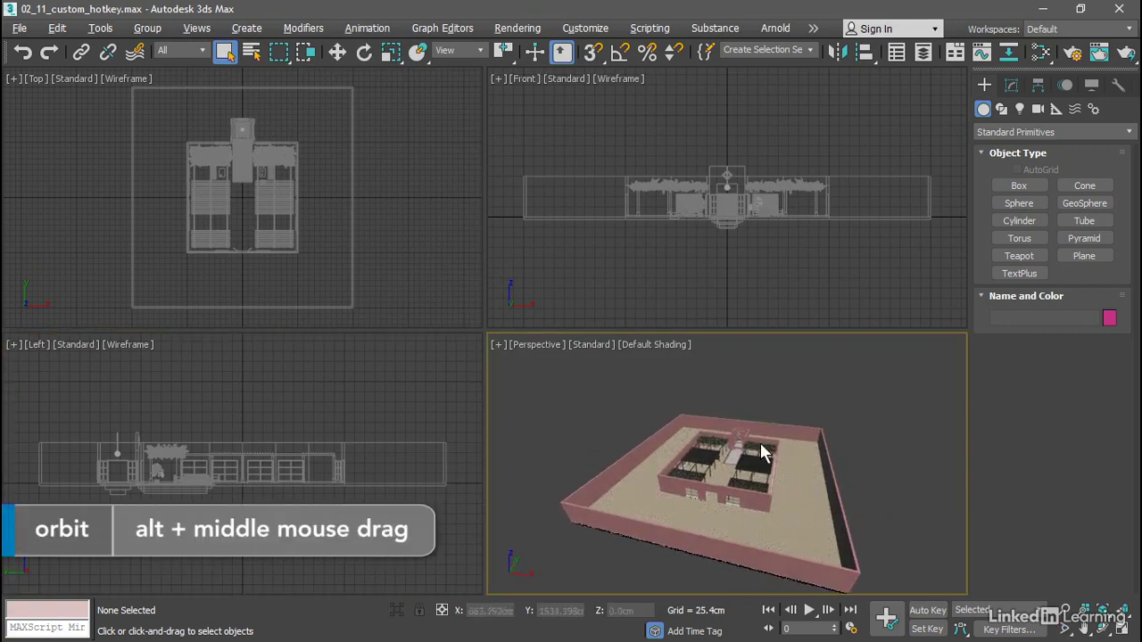
middle_click_drag(737, 449, 736, 440, "ctrl+alt")
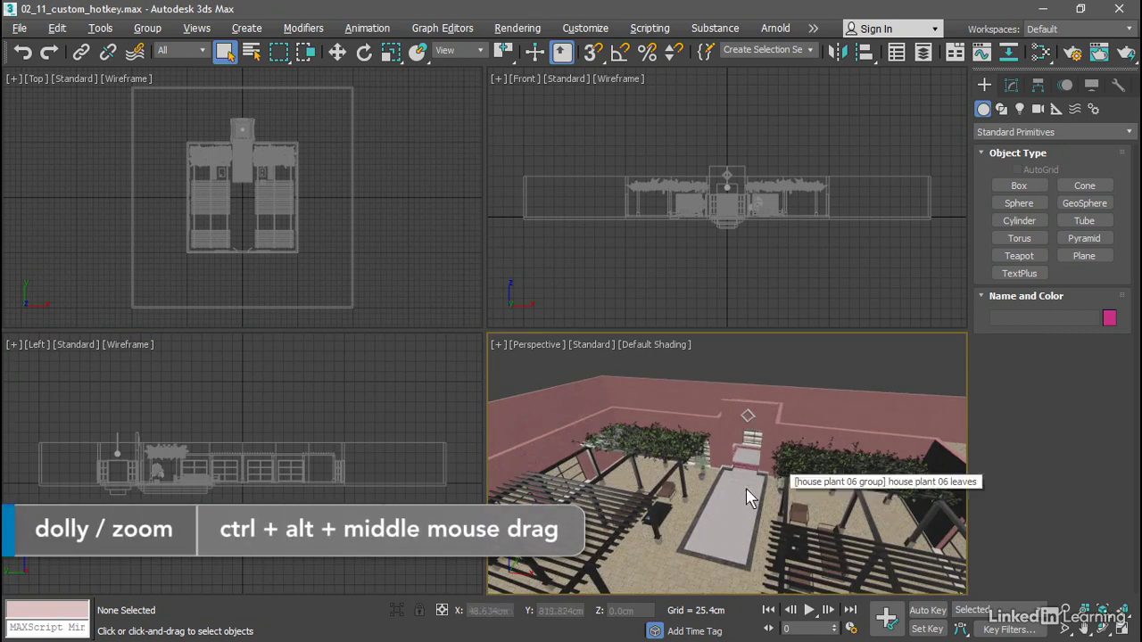
left_click(703, 464)
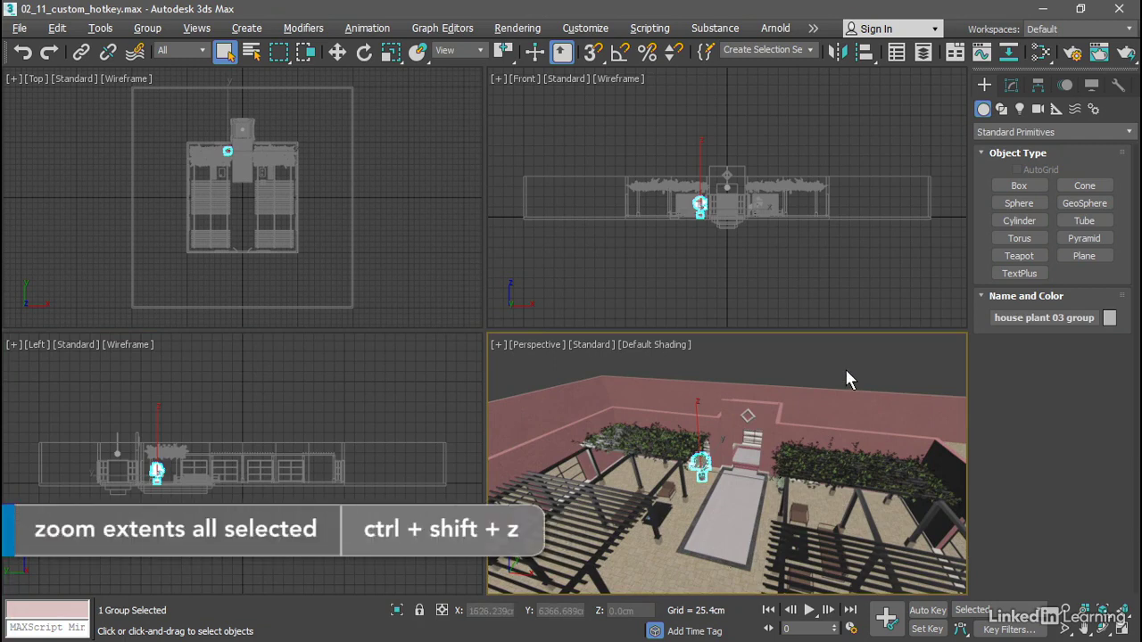
key("ctrl+shift+z")
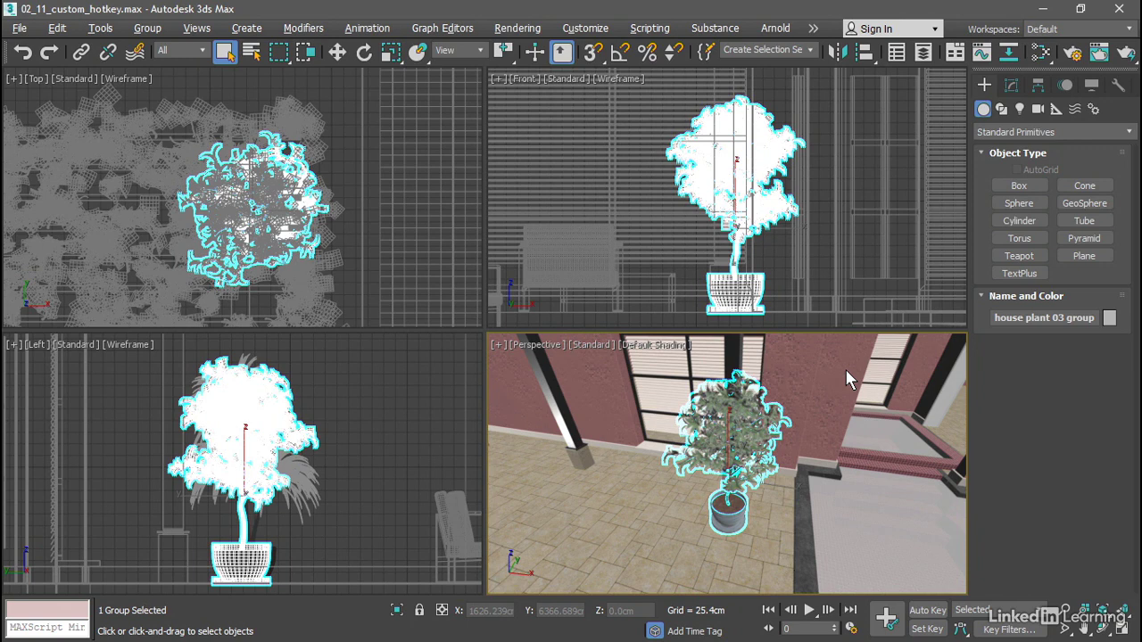
Deselect the house plant and fit the whole scene in all viewports using the custom hotkey
left_click(381, 432)
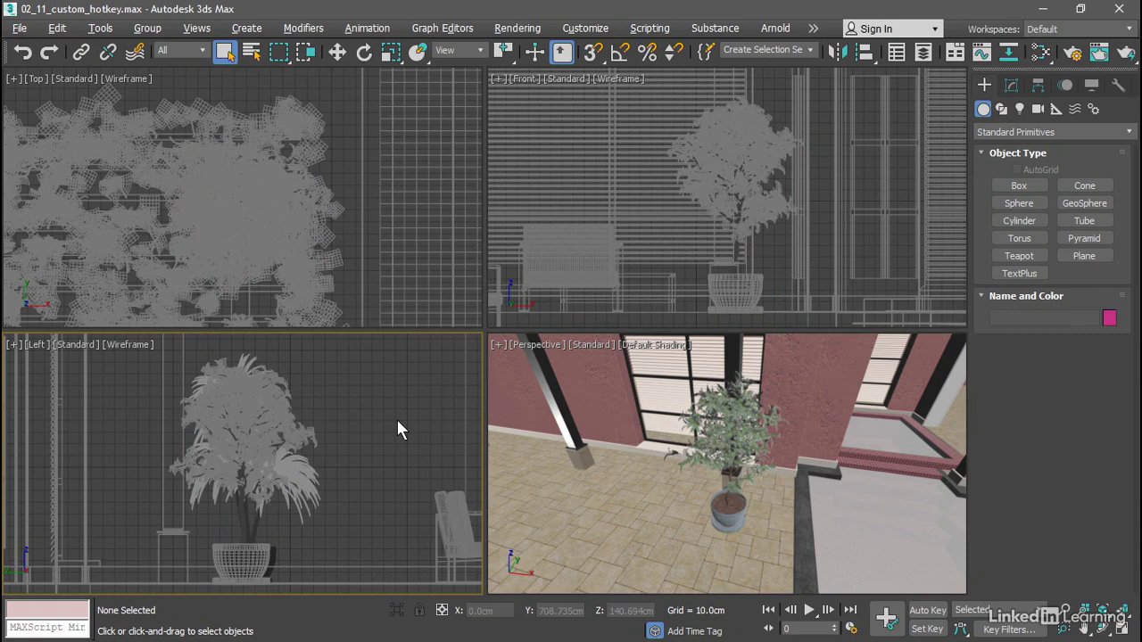
key("ctrl+shift+z")
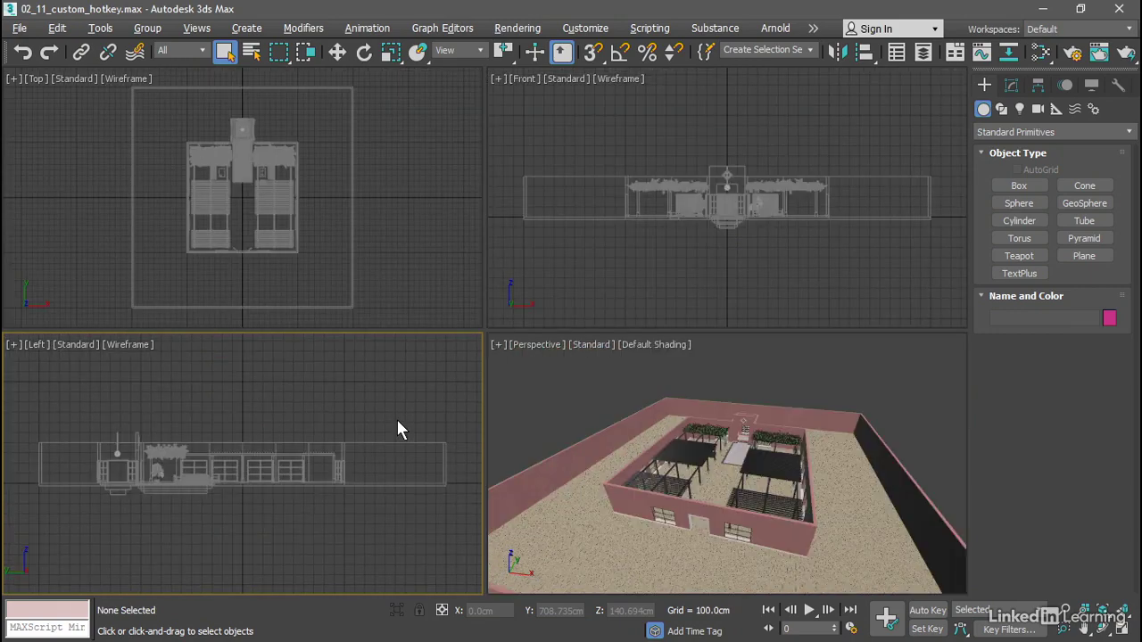